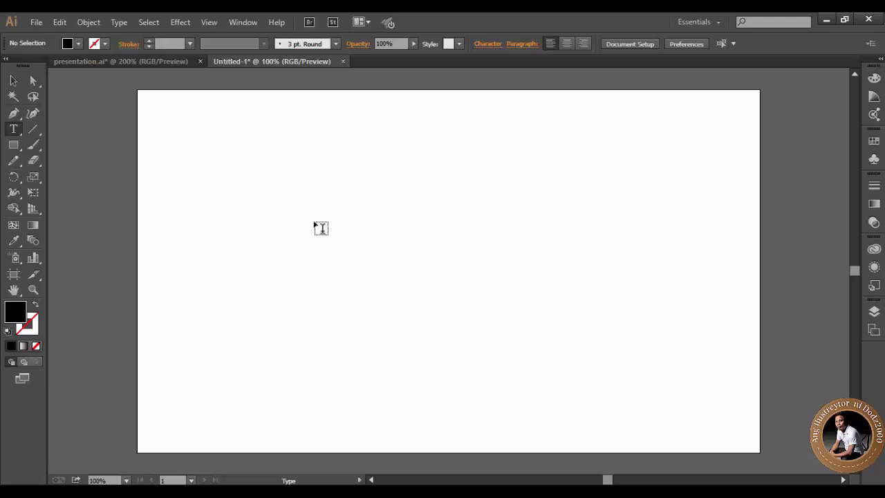
Create a point-type title reading "Ilustreytor ni Dodz2000" in the upper part of the blank artboard.
{"action": "left_click", "coordinate": [319, 220]}
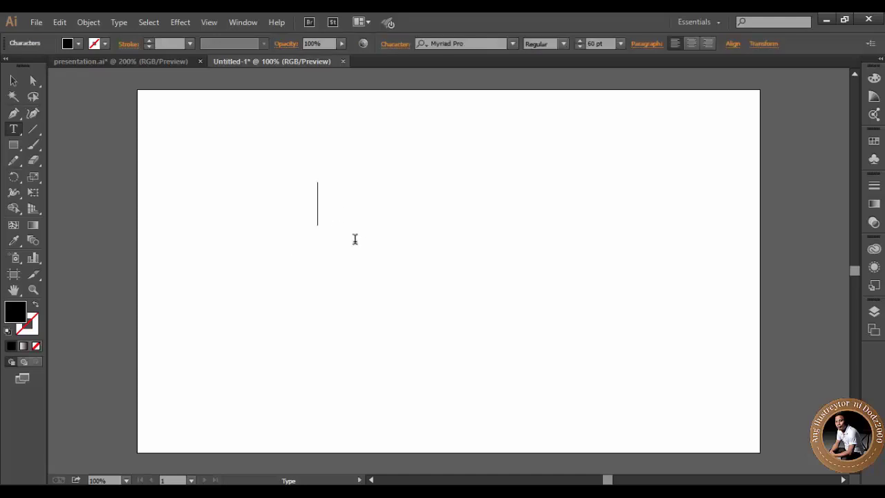
{"action": "type", "text": "Ilus"}
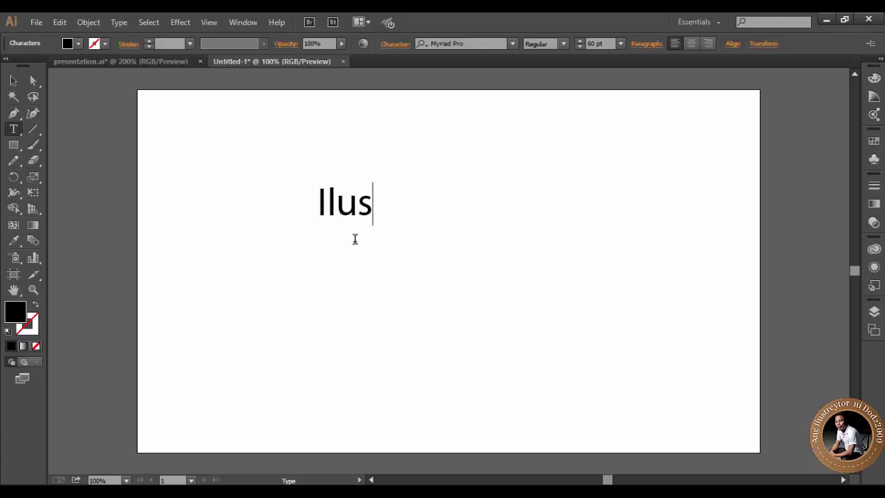
{"action": "type", "text": "treyt"}
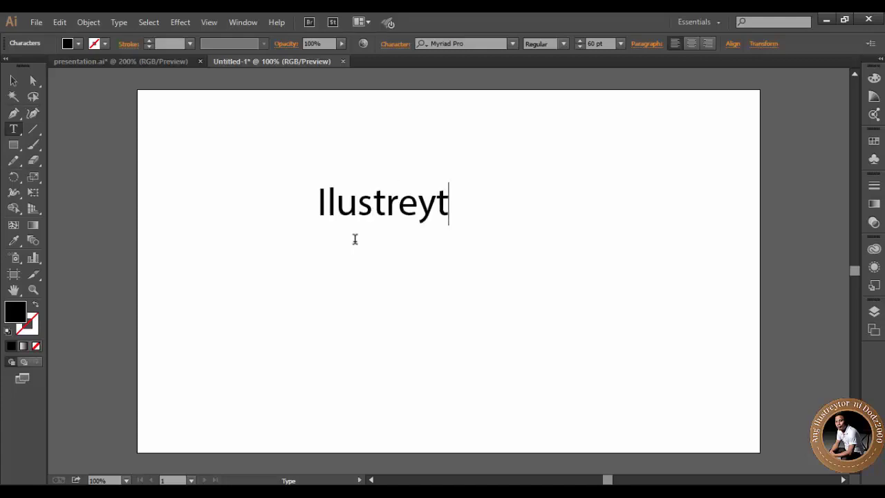
{"action": "type", "text": "or no"}
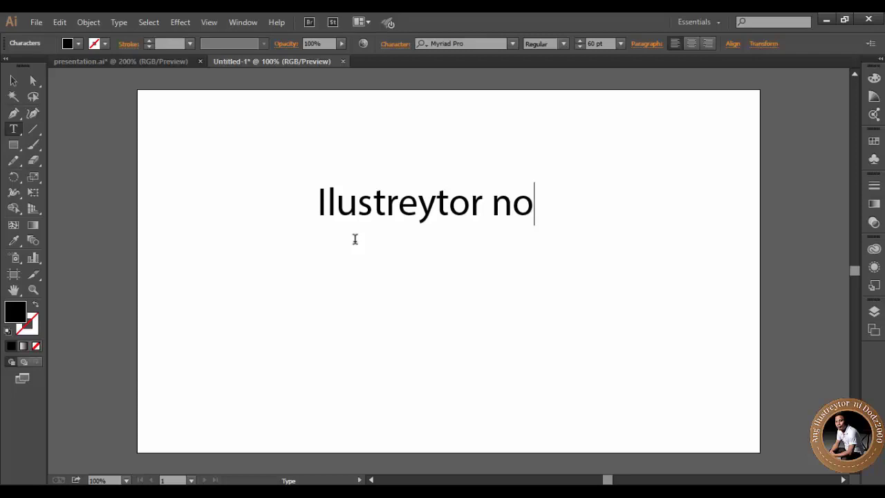
{"action": "key", "text": "BackSpace"}
{"action": "type", "text": "i Dod"}
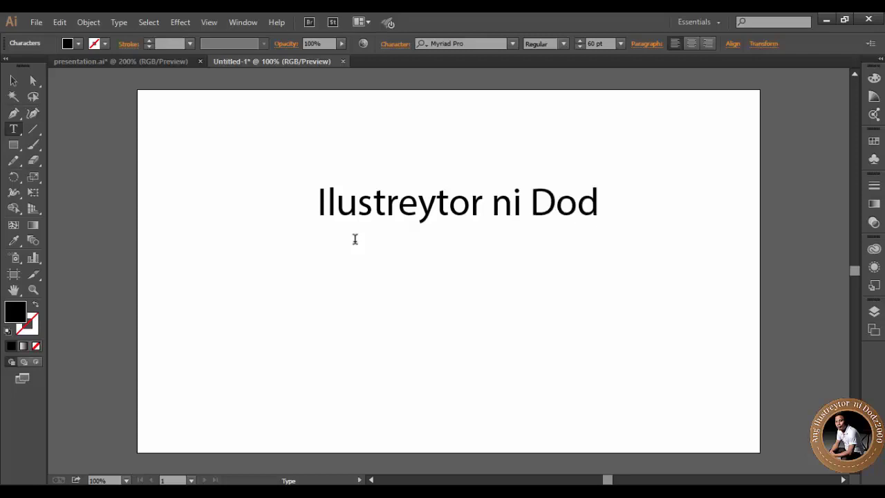
{"action": "type", "text": "z2000"}
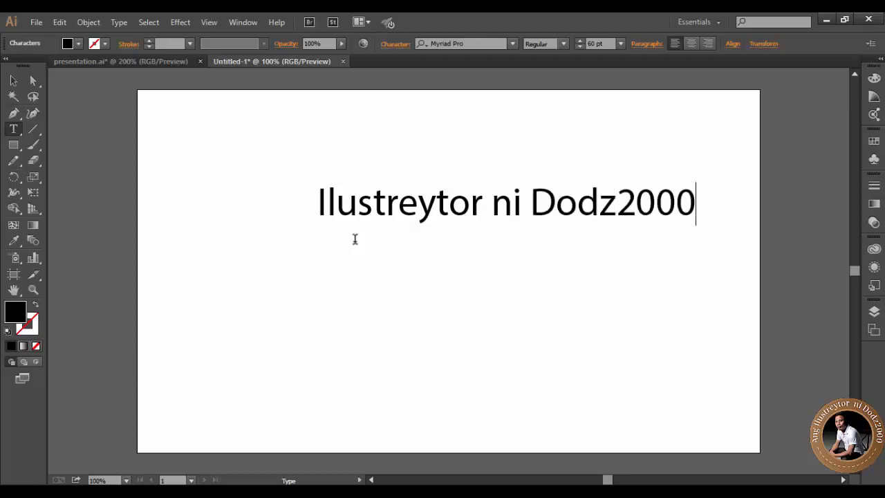
Move the title slightly up and toward the horizontal centre of the artboard, keeping it selected.
{"action": "left_click", "coordinate": [13, 82]}
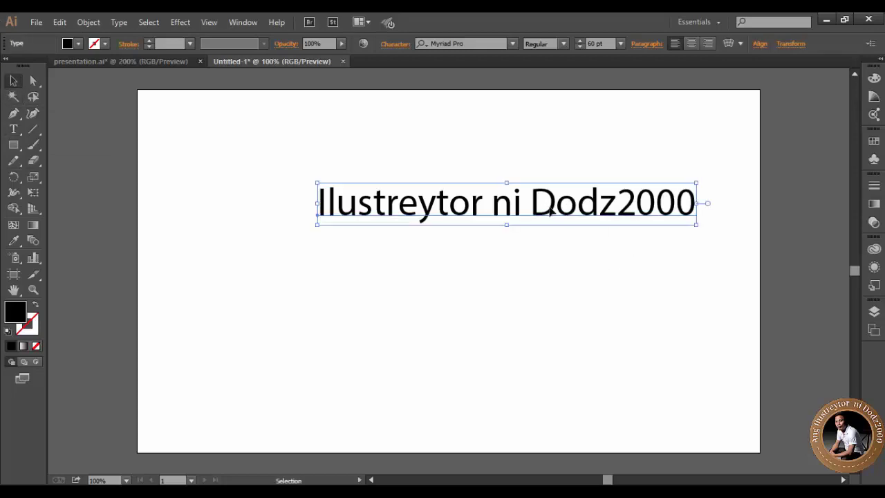
{"action": "left_click_drag", "start_coordinate": [549, 210], "coordinate": [499, 202]}
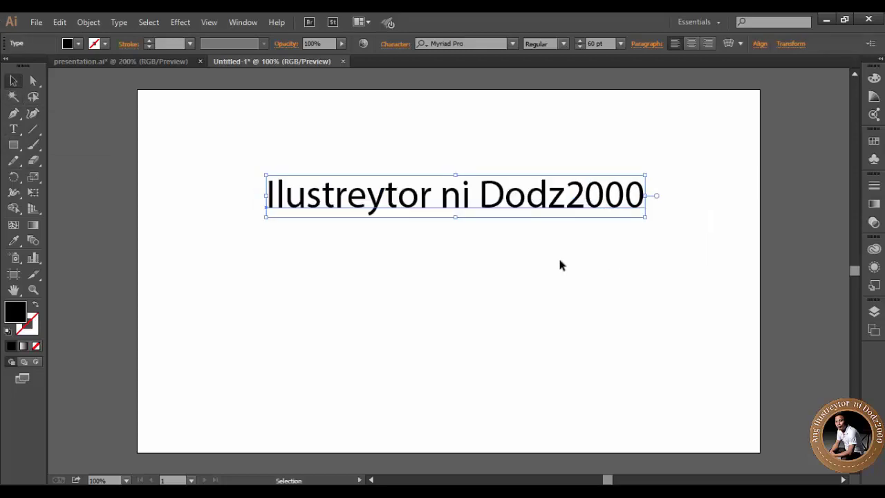
{"action": "left_click", "coordinate": [561, 264]}
{"action": "left_click", "coordinate": [517, 205]}
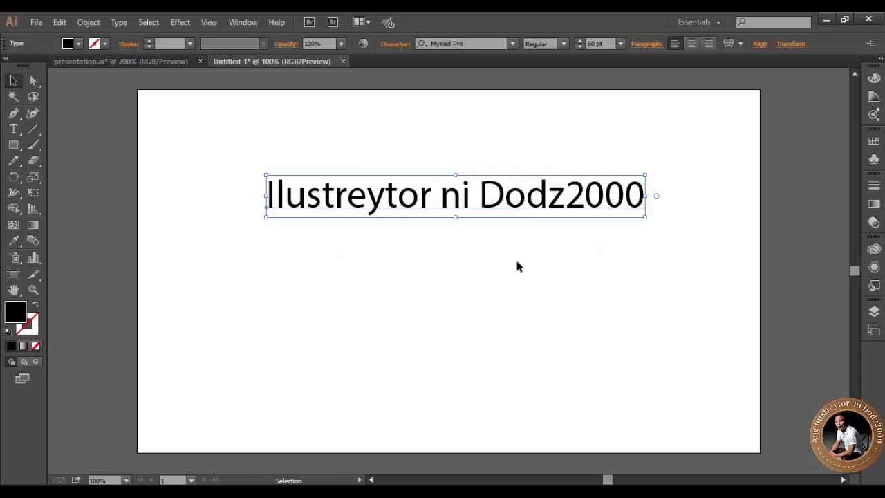
Draw a rectangular area-type frame below the title and fill it with "A basic Tagalog Video Tutorials in Adobe Illustrator cc2015".
{"action": "left_click", "coordinate": [13, 130]}
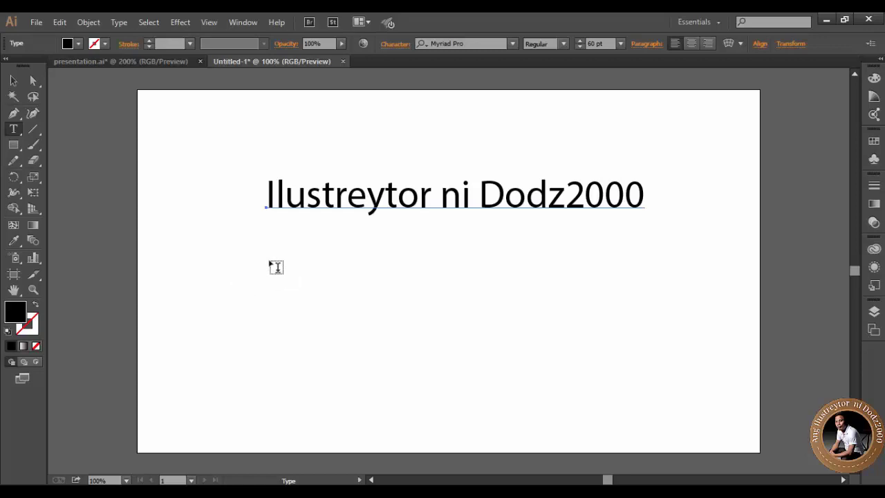
{"action": "left_click_drag", "start_coordinate": [274, 263], "coordinate": [650, 368]}
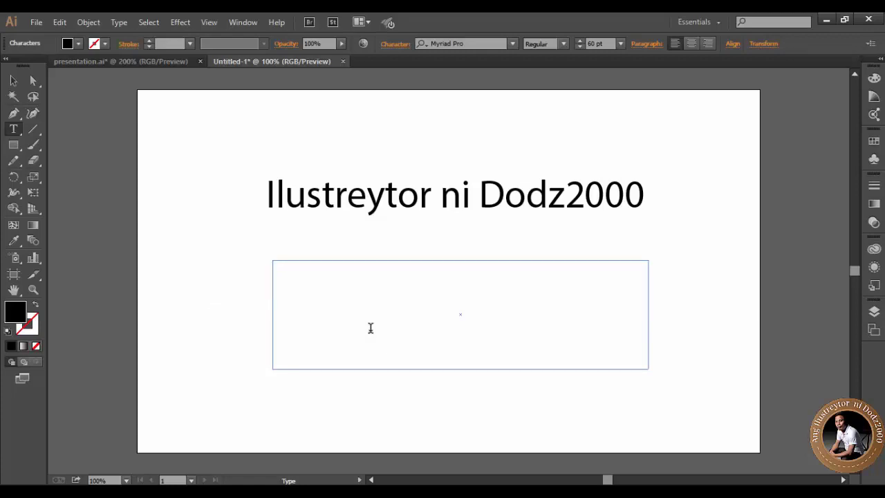
{"action": "type", "text": "A Co"}
{"action": "key", "text": "BackSpace"}
{"action": "key", "text": "BackSpace"}
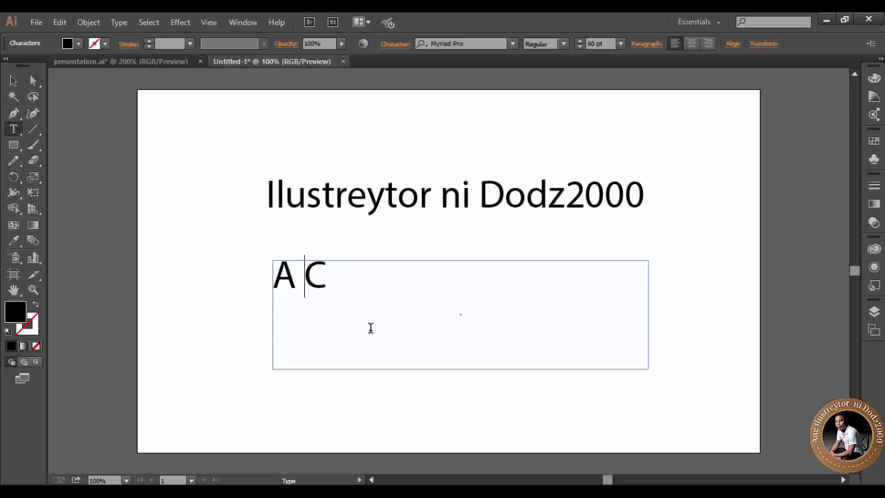
{"action": "type", "text": "basic "}
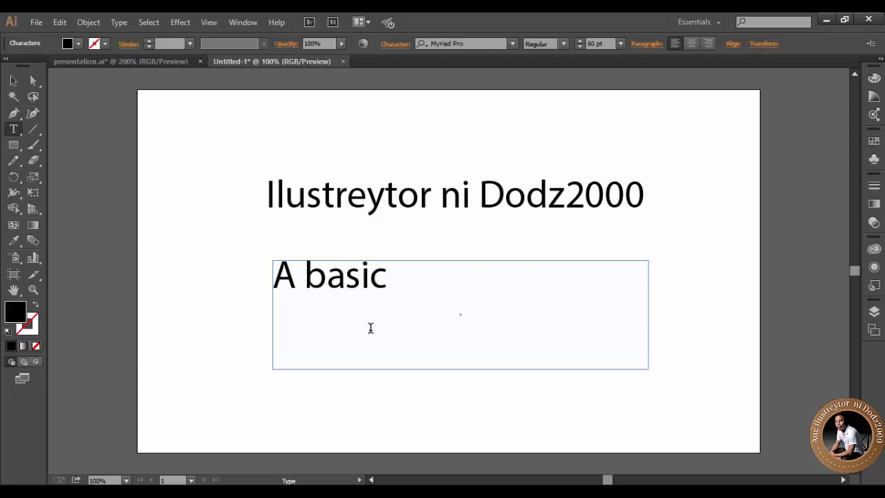
{"action": "type", "text": "Tag"}
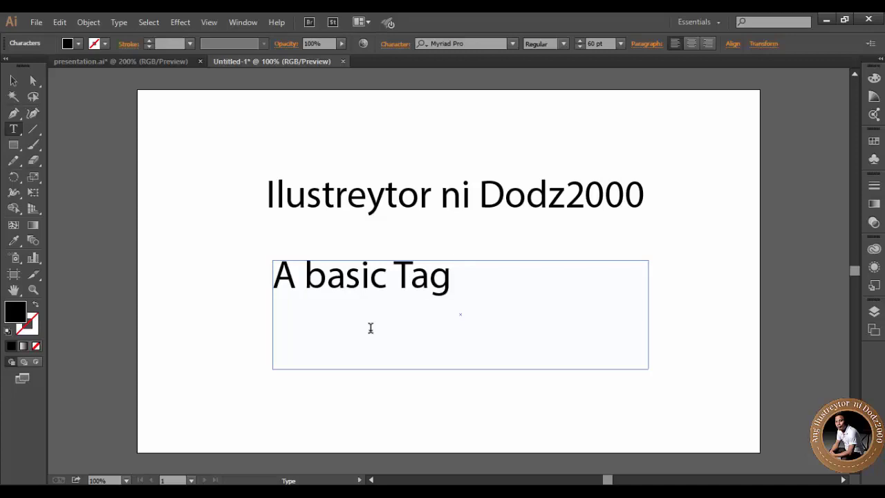
{"action": "type", "text": "al og "}
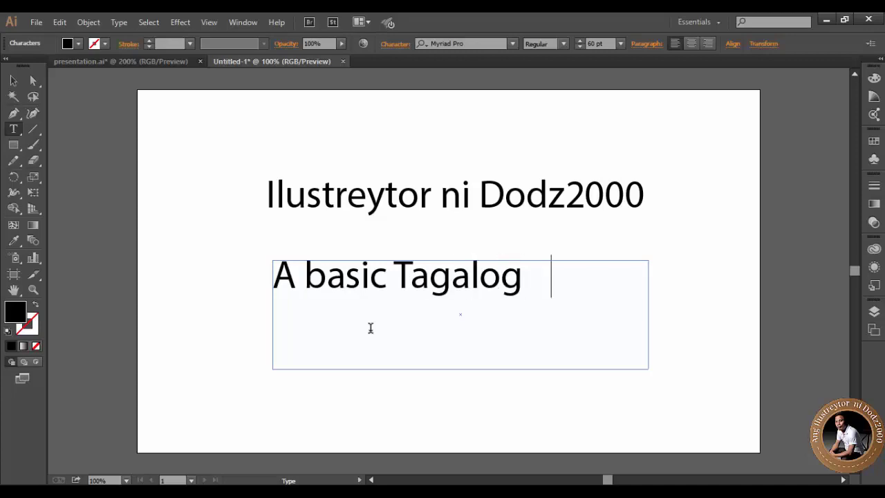
{"action": "type", "text": "Videoo"}
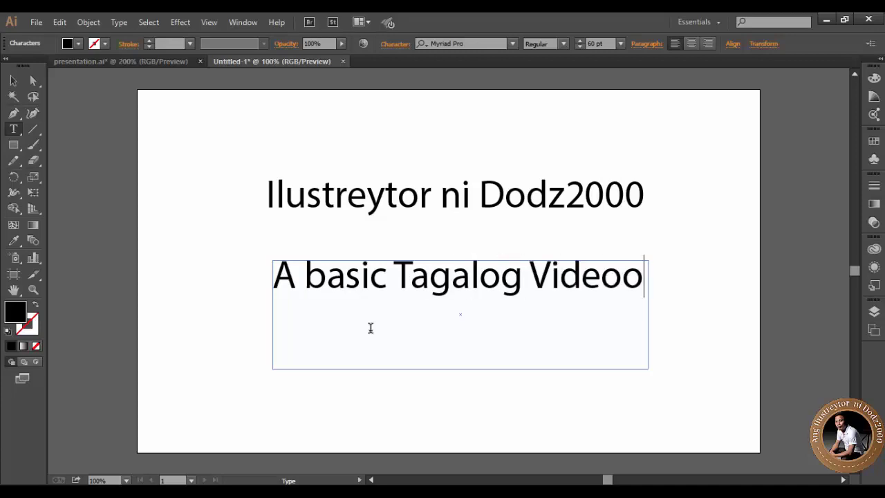
{"action": "key", "text": "BackSpace"}
{"action": "type", "text": "Tut"}
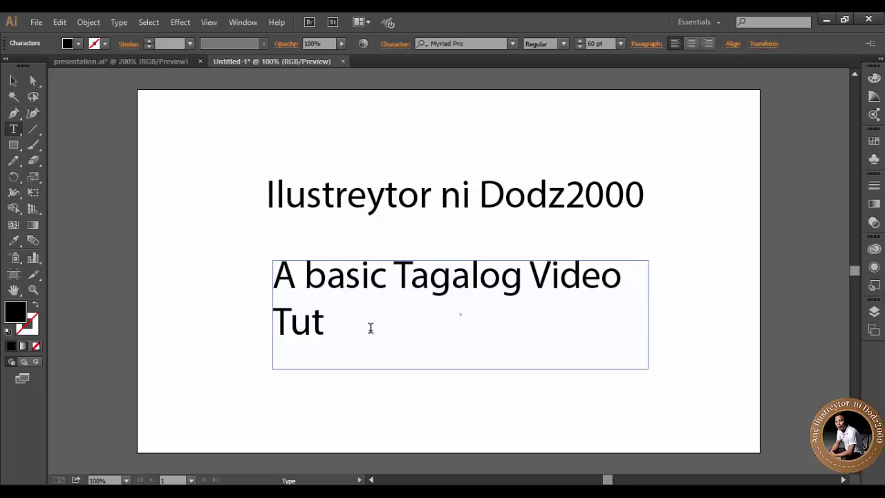
{"action": "type", "text": "orials"}
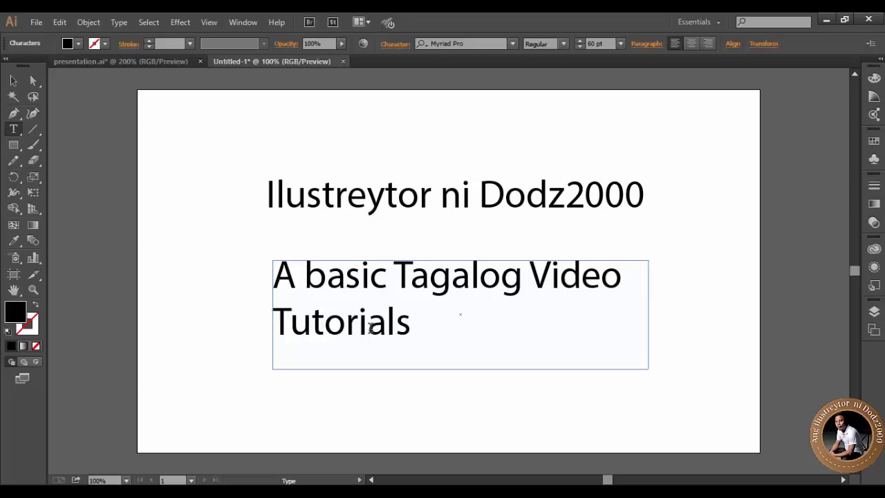
{"action": "type", "text": " in Adobe"}
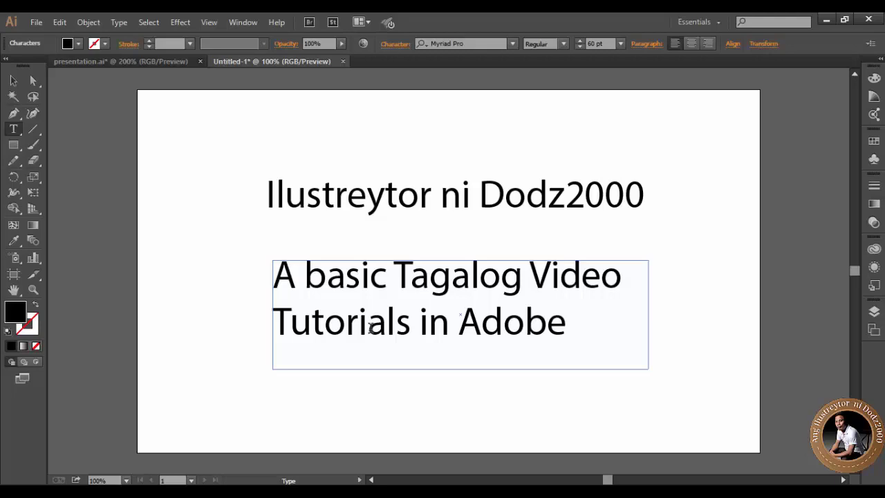
{"action": "type", "text": " Il-"}
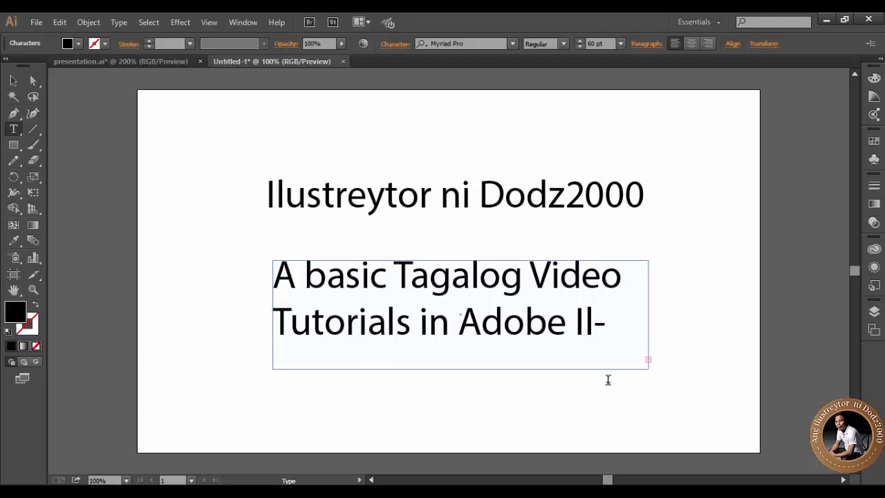
Resize the area-type frame so its paragraph fits closely on two lines, and shift the title up and to the left above it.
{"action": "left_click", "coordinate": [13, 80]}
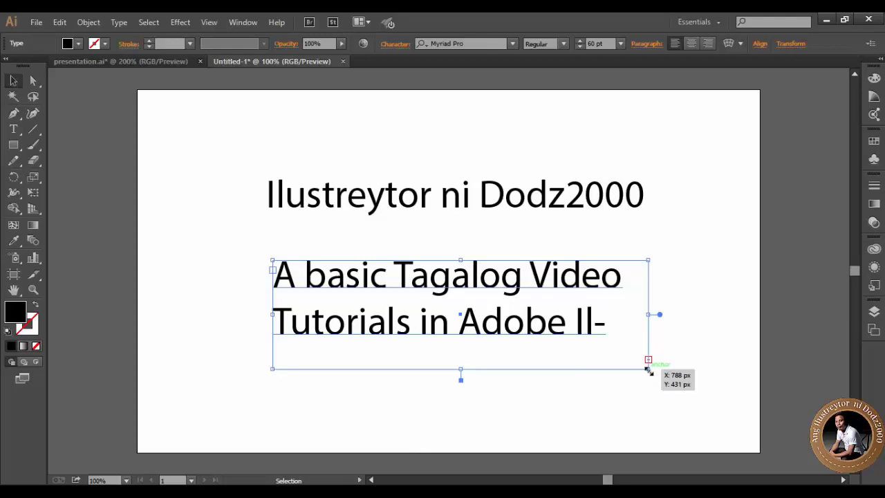
{"action": "left_click_drag", "start_coordinate": [649, 370], "coordinate": [702, 419]}
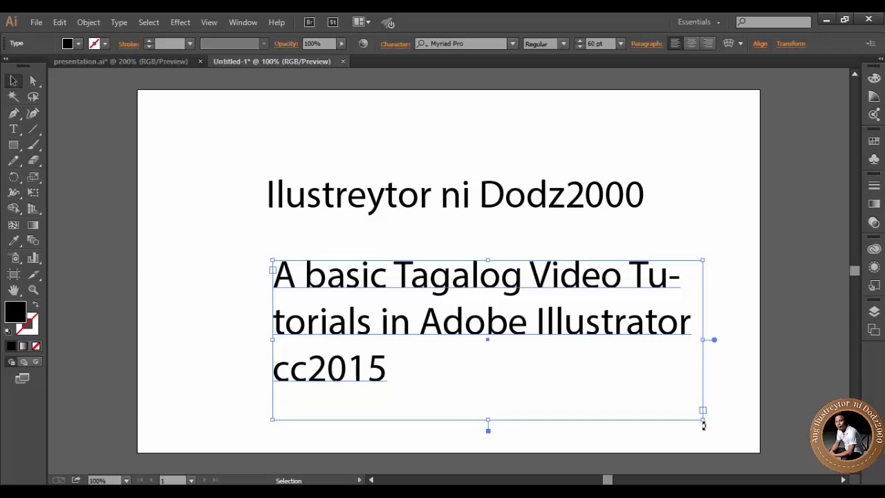
{"action": "mouse_move", "coordinate": [704, 421]}
{"action": "left_mouse_down"}
{"action": "mouse_move", "coordinate": [710, 322]}
{"action": "mouse_move", "coordinate": [720, 419]}
{"action": "left_mouse_up"}
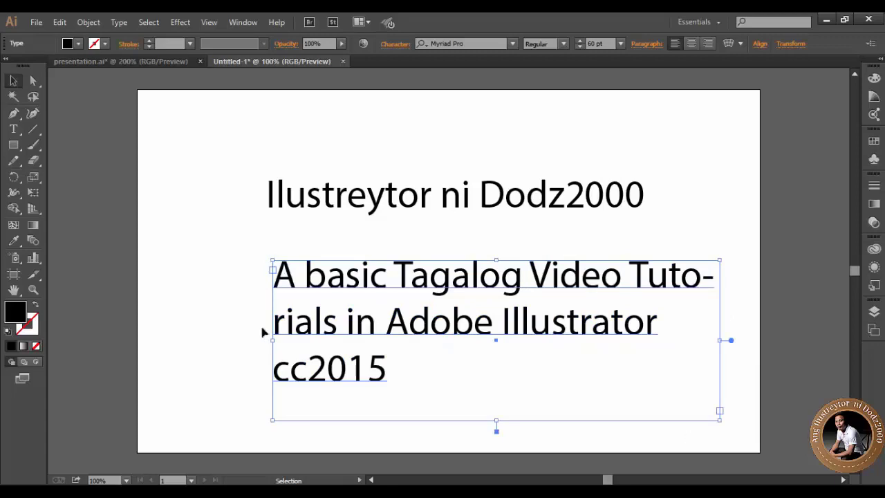
{"action": "left_click_drag", "start_coordinate": [273, 340], "coordinate": [245, 340]}
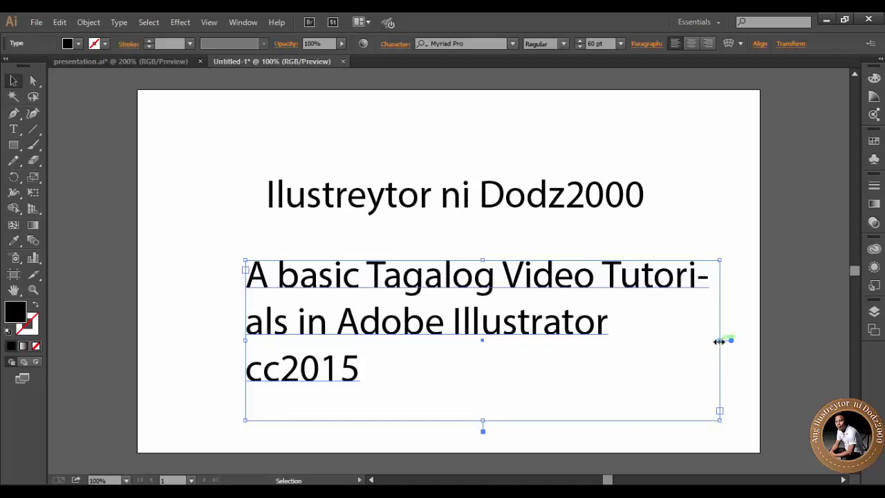
{"action": "left_click_drag", "start_coordinate": [246, 341], "coordinate": [216, 341]}
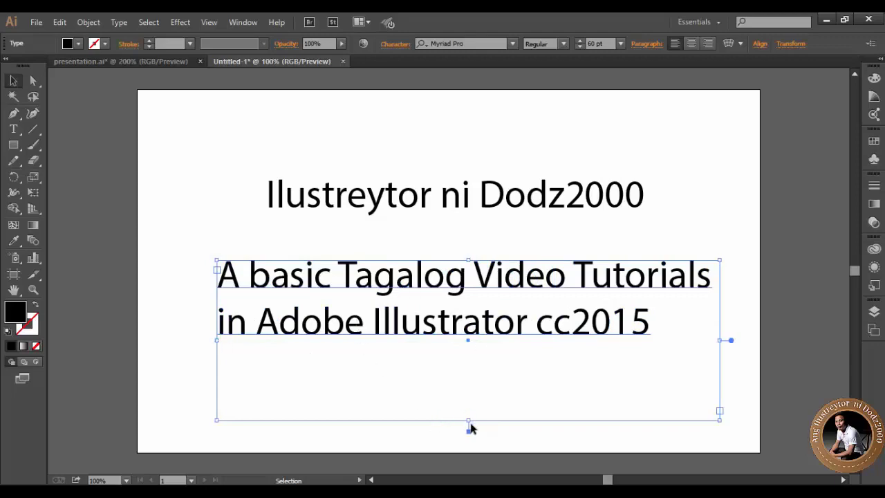
{"action": "left_click_drag", "start_coordinate": [468, 421], "coordinate": [469, 357]}
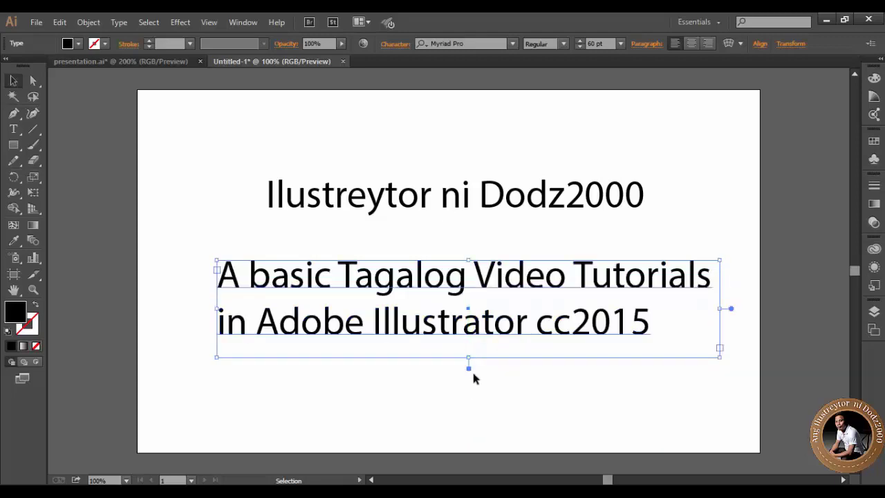
{"action": "left_click_drag", "start_coordinate": [396, 202], "coordinate": [359, 191]}
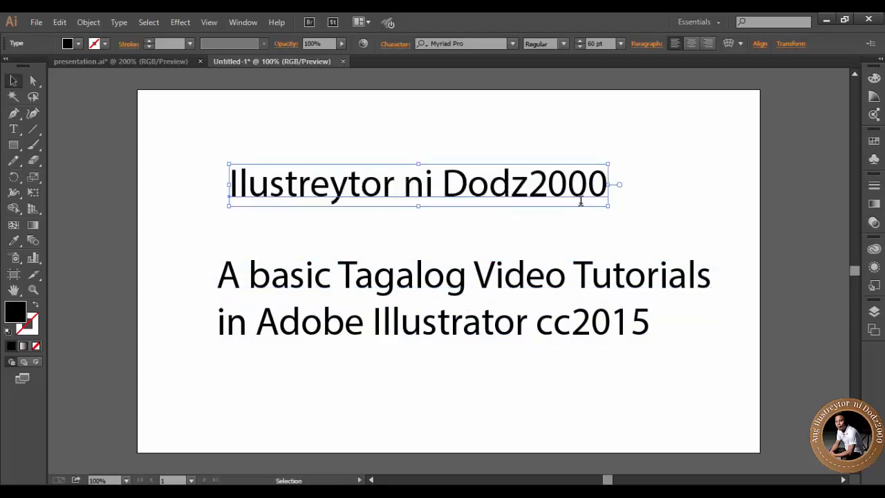
Append random filler letters to the end of the title past the artboard edge and continue them on a second line.
{"action": "key", "text": "t"}
{"action": "left_click", "coordinate": [610, 184]}
{"action": "type", "text": "sdvavava"}
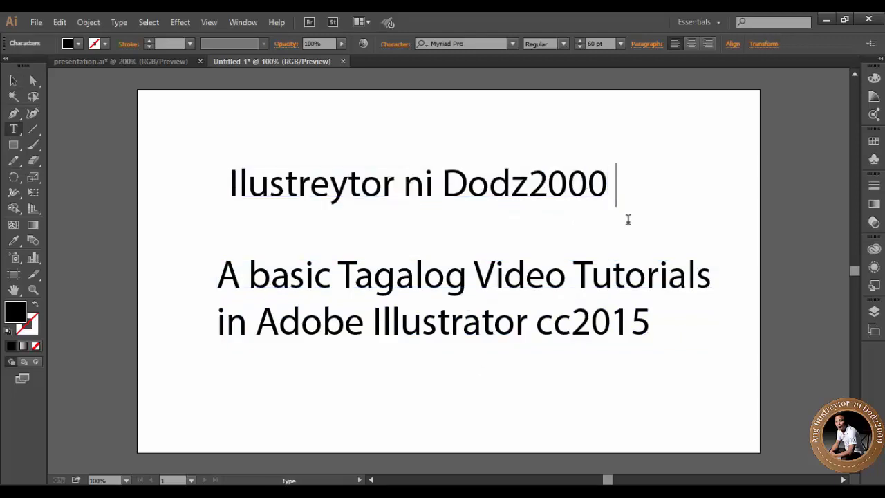
{"action": "type", "text": "adv"}
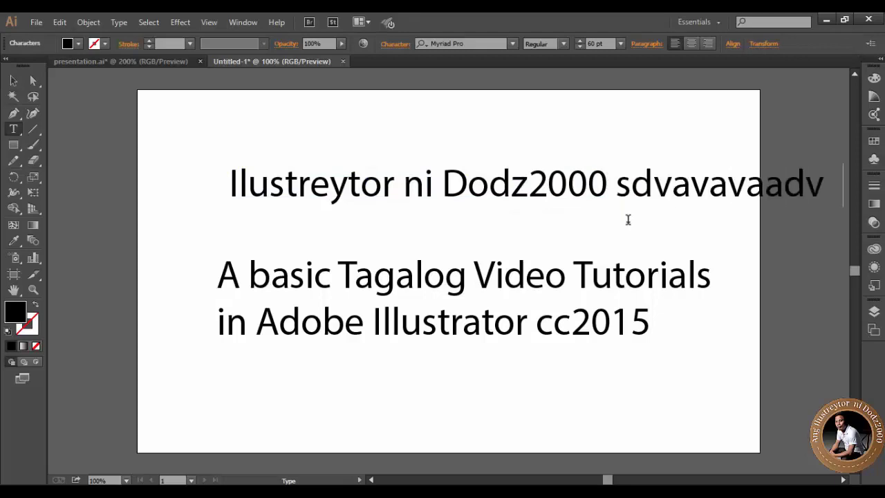
{"action": "type", "text": "avaasdava "}
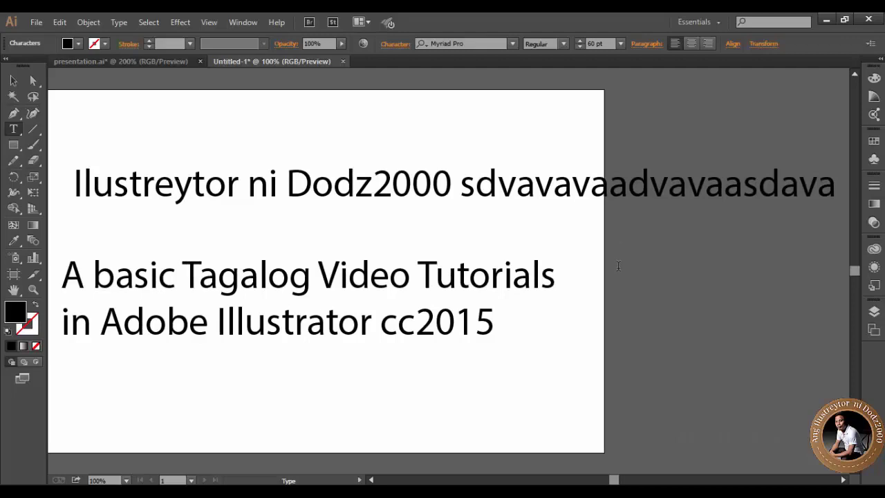
{"action": "type", "text": "zdfbdfbbfsfb"}
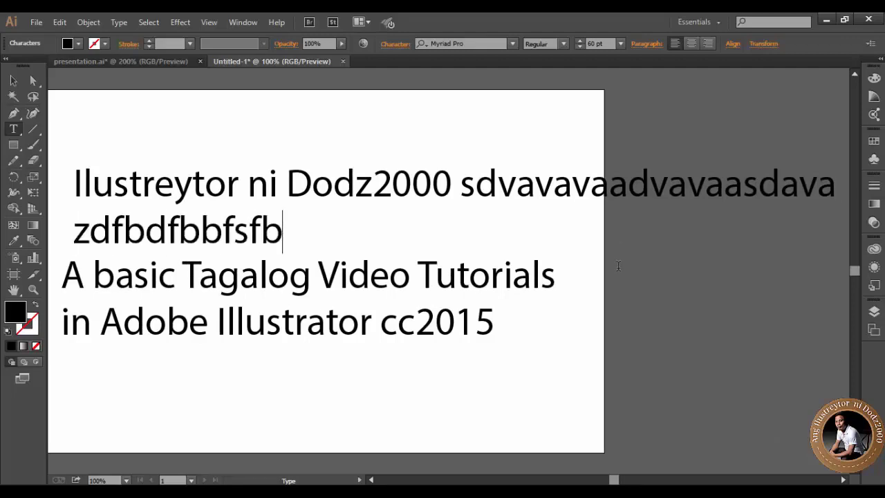
Delete all the filler letters after "Dodz2000" in the title and leave text editing.
{"action": "key", "text": "BackSpace"}
{"action": "key", "text": "BackSpace"}
{"action": "key", "text": "BackSpace"}
{"action": "key", "text": "BackSpace"}
{"action": "key", "text": "BackSpace"}
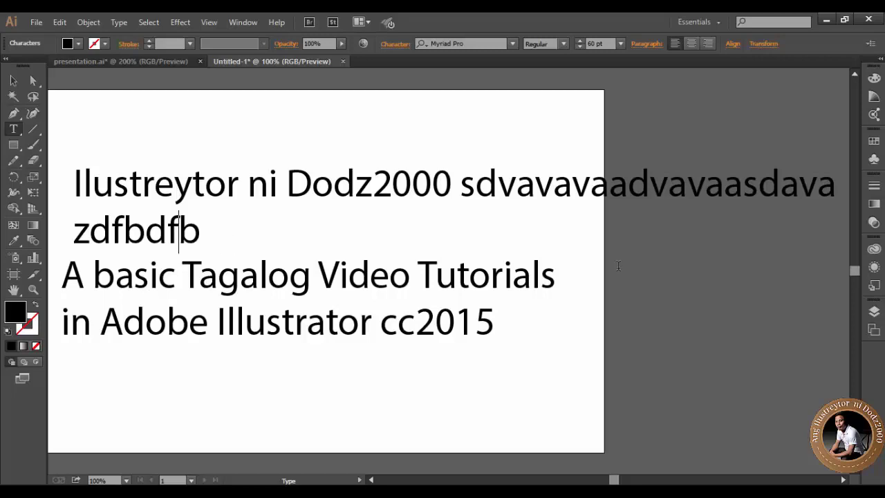
{"action": "key", "text": "BackSpace"}
{"action": "key", "text": "BackSpace"}
{"action": "key", "text": "BackSpace"}
{"action": "key", "text": "BackSpace"}
{"action": "key", "text": "BackSpace"}
{"action": "key", "text": "BackSpace"}
{"action": "key", "text": "BackSpace"}
{"action": "key", "text": "BackSpace"}
{"action": "key", "text": "BackSpace"}
{"action": "key", "text": "BackSpace"}
{"action": "key", "text": "BackSpace"}
{"action": "key", "text": "BackSpace"}
{"action": "key", "text": "BackSpace"}
{"action": "key", "text": "BackSpace"}
{"action": "key", "text": "BackSpace"}
{"action": "key", "text": "BackSpace"}
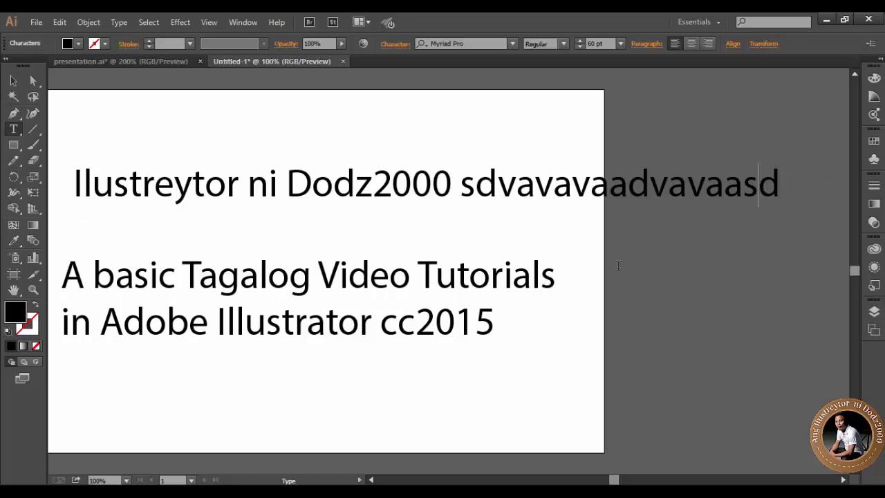
{"action": "key", "text": "BackSpace"}
{"action": "key", "text": "BackSpace"}
{"action": "key", "text": "BackSpace"}
{"action": "key", "text": "BackSpace"}
{"action": "key", "text": "BackSpace"}
{"action": "key", "text": "BackSpace"}
{"action": "key", "text": "BackSpace"}
{"action": "key", "text": "BackSpace"}
{"action": "key", "text": "BackSpace"}
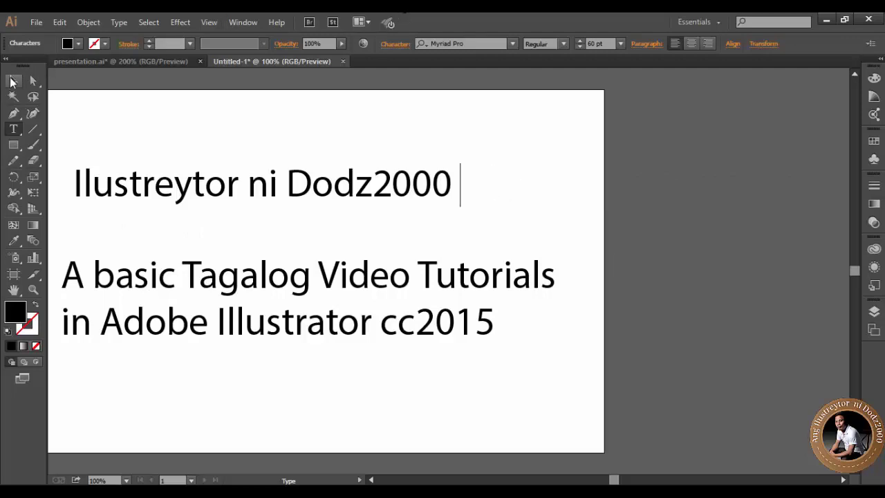
{"action": "left_click", "coordinate": [13, 81]}
{"action": "left_click", "coordinate": [348, 276]}
{"action": "left_click_drag", "start_coordinate": [314, 237], "coordinate": [477, 236]}
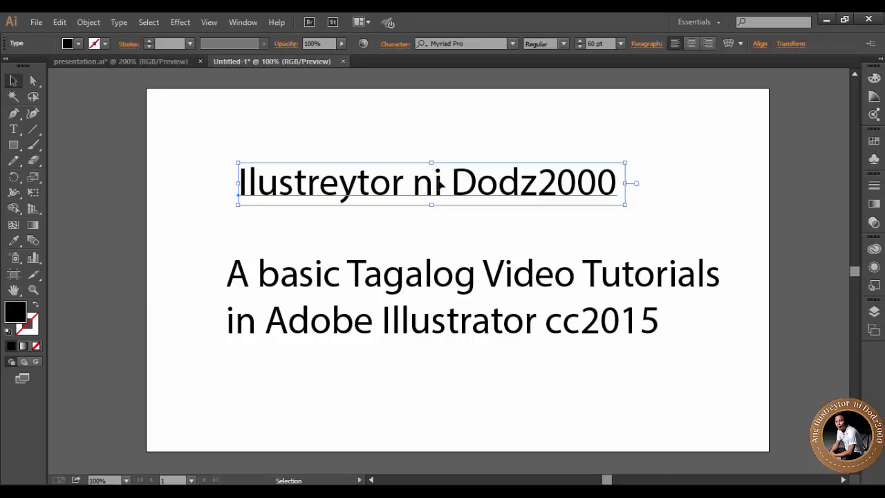
Move the title up slightly, enlarge its point type proportionally to about 84 pt, and undo the enlargement.
{"action": "left_click_drag", "start_coordinate": [440, 184], "coordinate": [440, 168]}
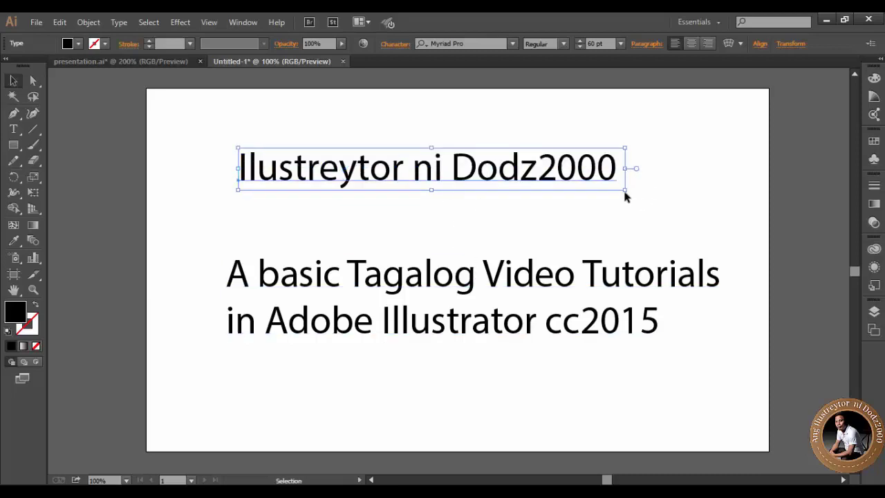
{"action": "left_click_drag", "start_coordinate": [625, 189], "coordinate": [776, 326]}
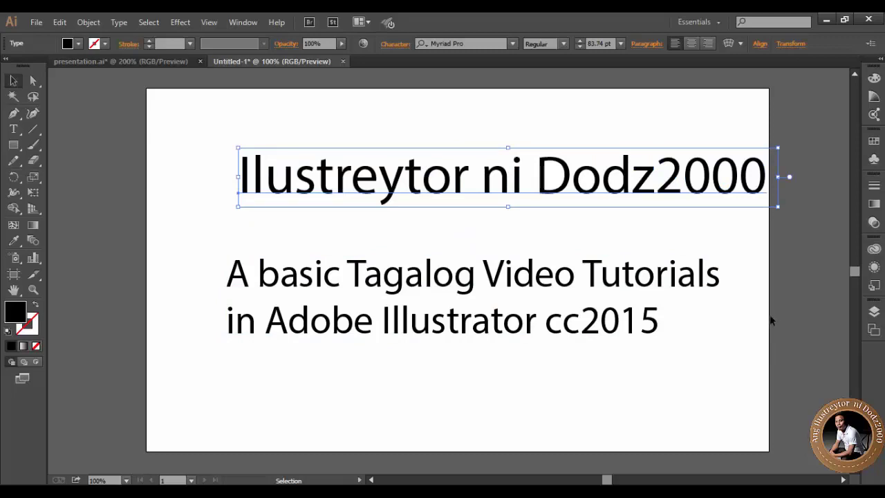
{"action": "key", "text": "ctrl+z"}
Resize the paragraph's area-type frame from its corners and move it up and to the left, keeping the text on two lines.
{"action": "left_click", "coordinate": [592, 271]}
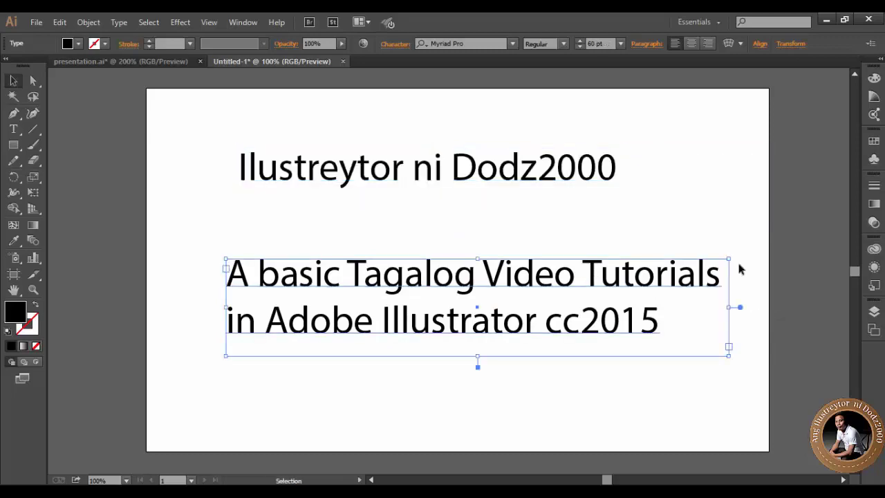
{"action": "left_click_drag", "start_coordinate": [729, 258], "coordinate": [760, 203]}
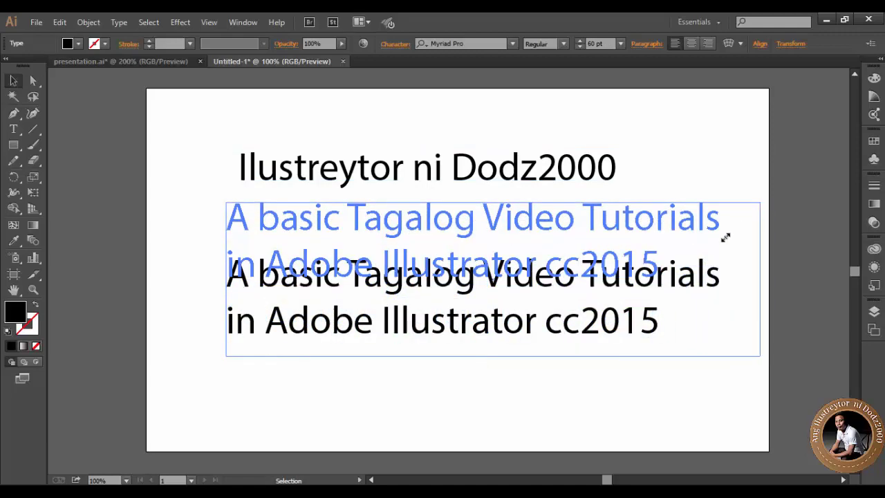
{"action": "left_click_drag", "start_coordinate": [726, 237], "coordinate": [708, 270]}
{"action": "left_click_drag", "start_coordinate": [706, 359], "coordinate": [761, 434]}
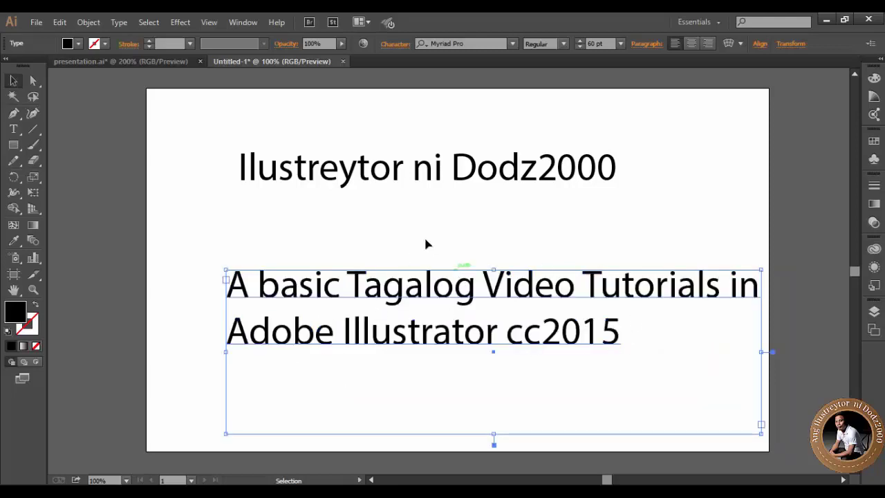
{"action": "left_click_drag", "start_coordinate": [425, 240], "coordinate": [421, 240]}
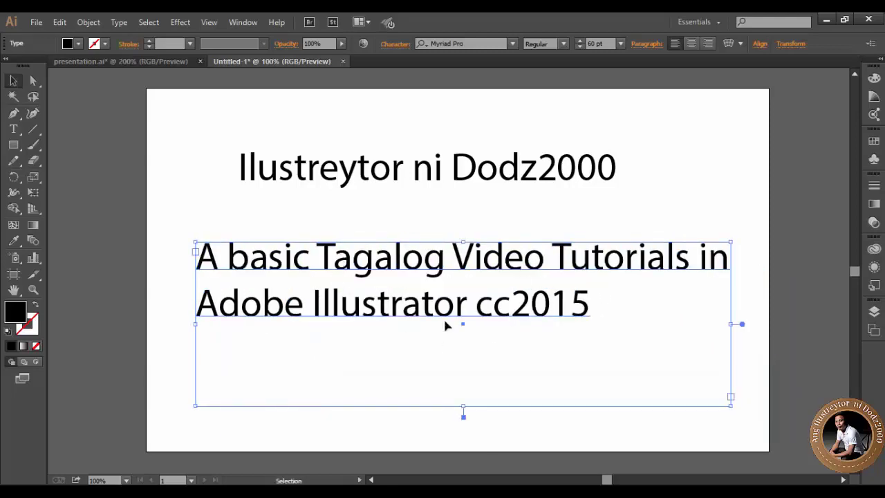
{"action": "left_click_drag", "start_coordinate": [730, 405], "coordinate": [734, 368]}
Stretch the title's point type out of proportion to about 160 pt, and undo the distortion.
{"action": "left_click", "coordinate": [595, 169]}
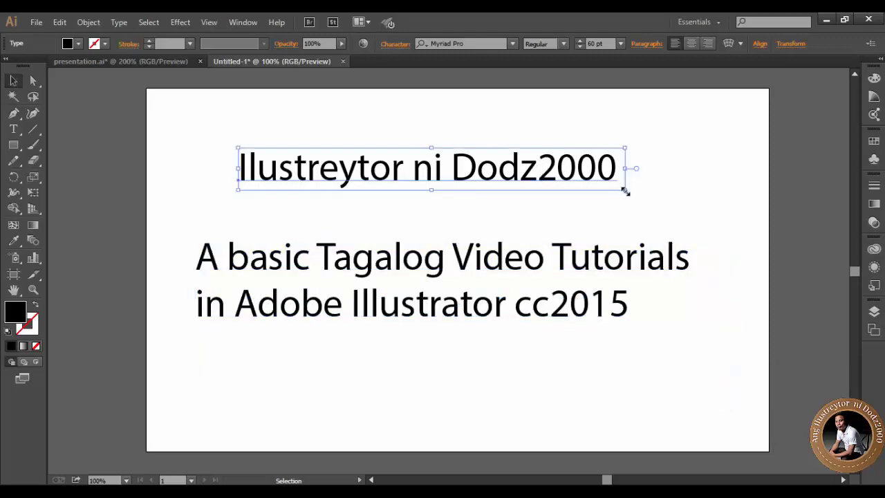
{"action": "left_click_drag", "start_coordinate": [625, 190], "coordinate": [740, 264]}
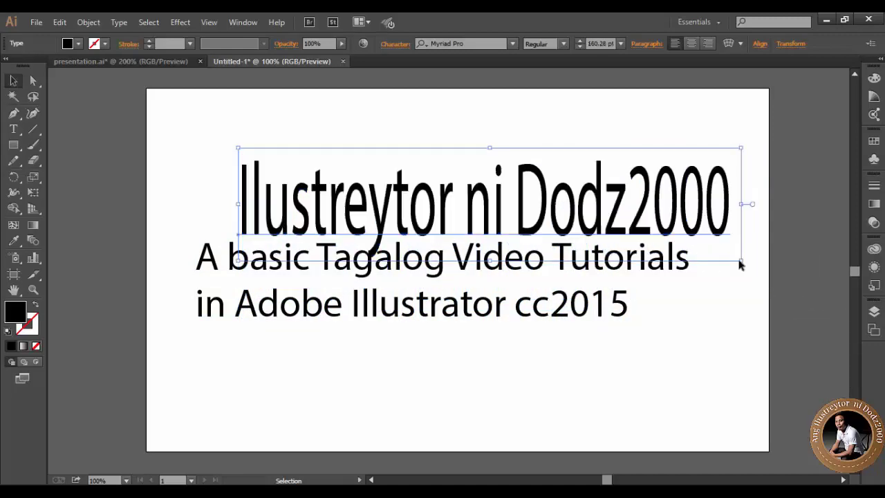
{"action": "key", "text": "ctrl+z"}
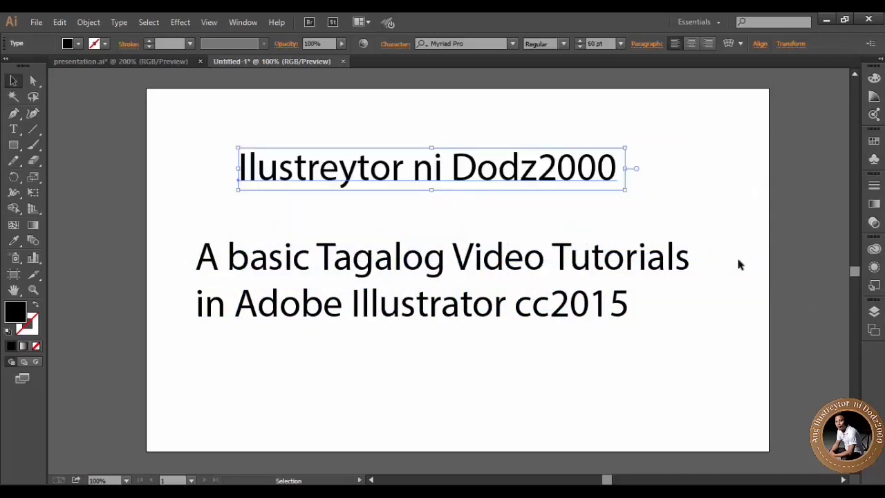
Convert the title to area type and enlarge its frame slightly beyond the text.
{"action": "left_click", "coordinate": [684, 215]}
{"action": "left_click", "coordinate": [561, 182]}
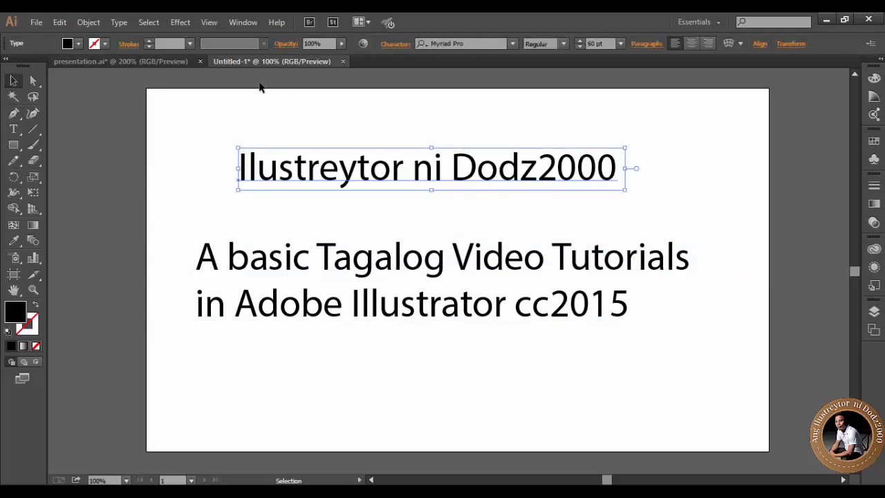
{"action": "left_click", "coordinate": [119, 22]}
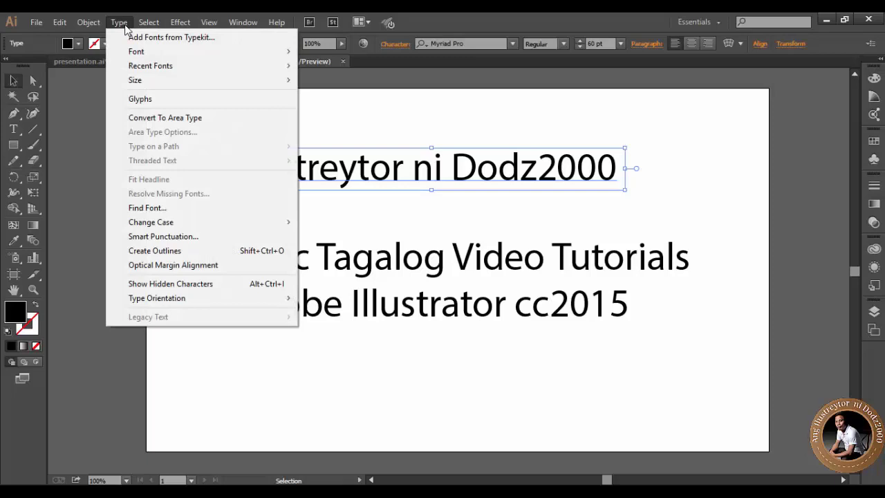
{"action": "left_click", "coordinate": [134, 119]}
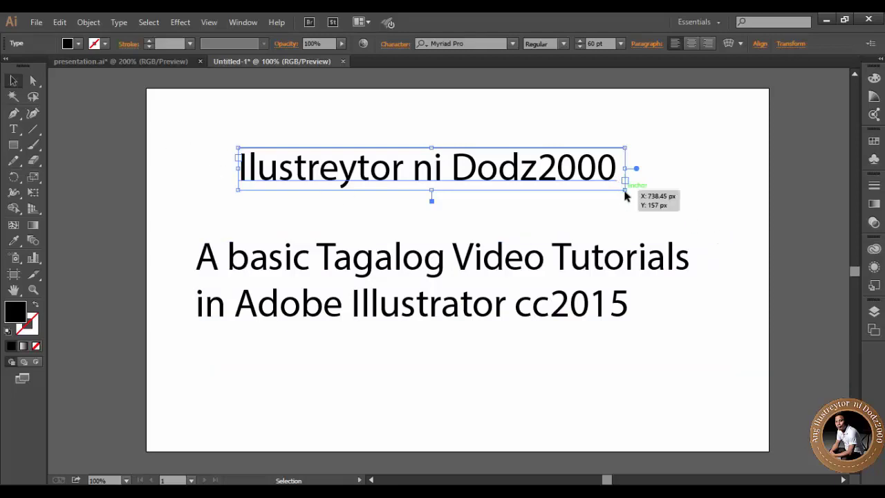
{"action": "mouse_move", "coordinate": [626, 194]}
{"action": "left_mouse_down"}
{"action": "mouse_move", "coordinate": [751, 312]}
{"action": "mouse_move", "coordinate": [652, 196]}
{"action": "mouse_move", "coordinate": [753, 368]}
{"action": "mouse_move", "coordinate": [643, 198]}
{"action": "left_mouse_up"}
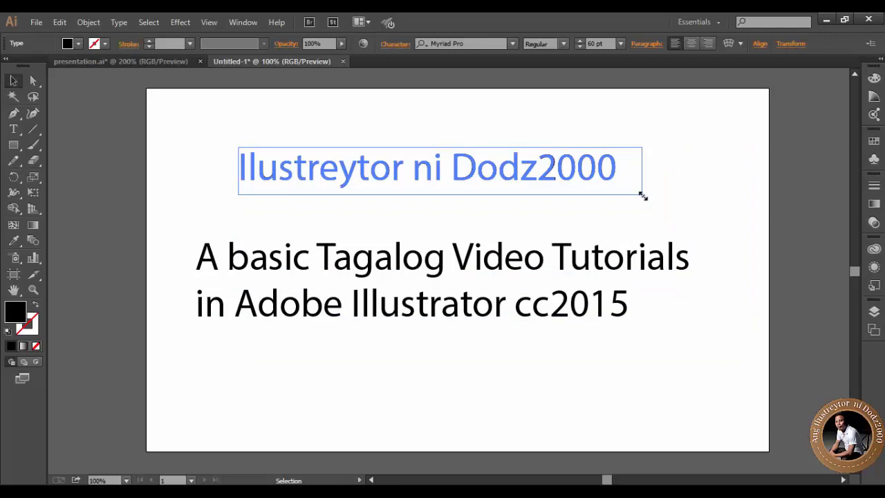
{"action": "left_click_drag", "start_coordinate": [643, 197], "coordinate": [648, 203]}
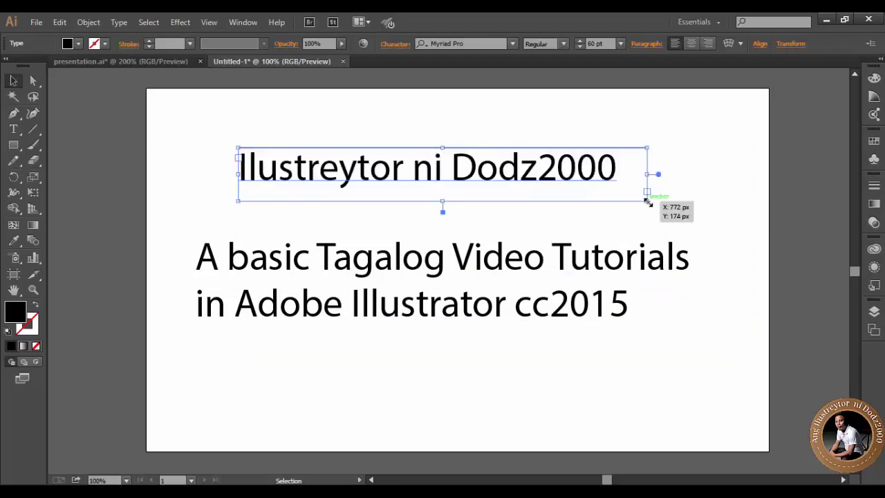
Convert the two-line paragraph below the title from area type to point type.
{"action": "left_click", "coordinate": [621, 279]}
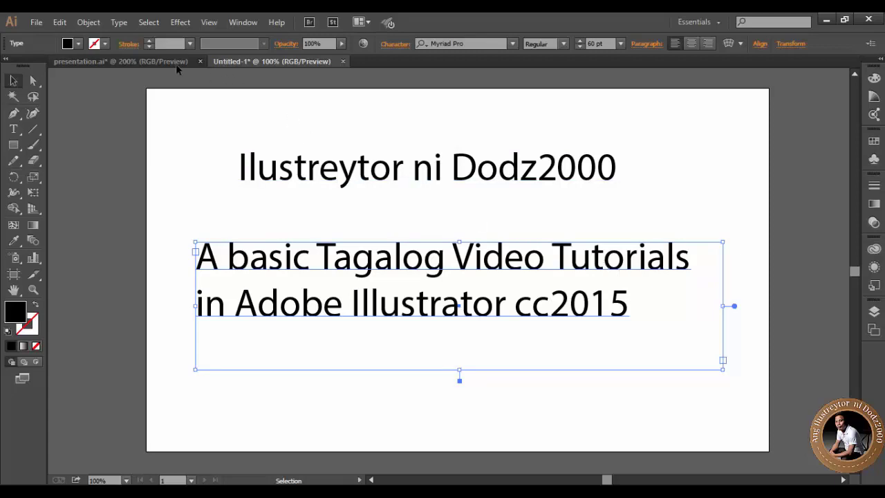
{"action": "left_click", "coordinate": [125, 23]}
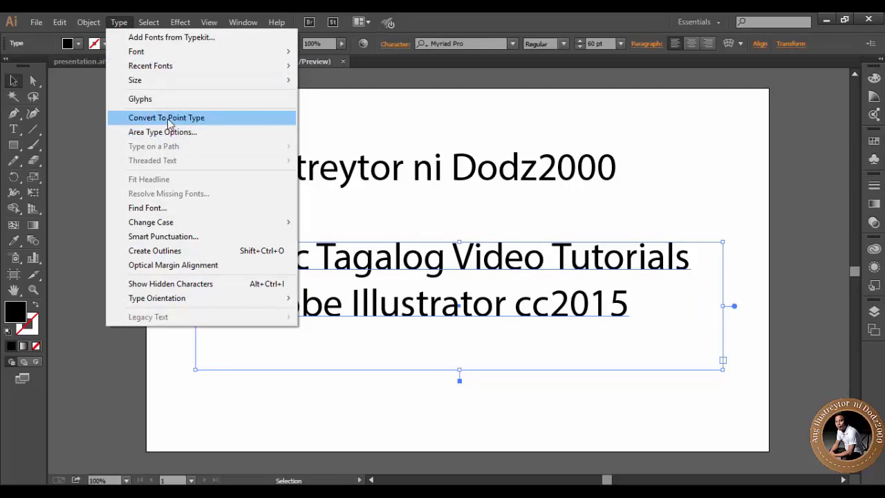
{"action": "left_click", "coordinate": [169, 122]}
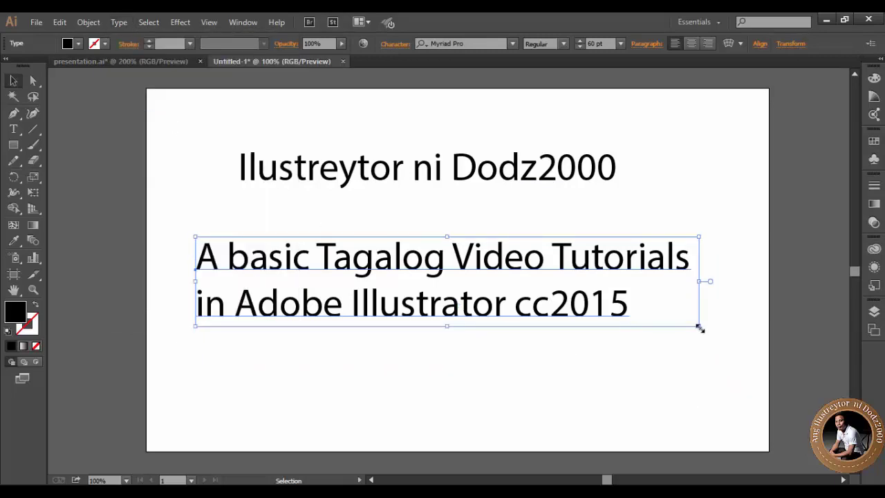
Stretch the paragraph's point type out of proportion to about 101 pt, and undo the distortion.
{"action": "left_click_drag", "start_coordinate": [699, 325], "coordinate": [728, 387]}
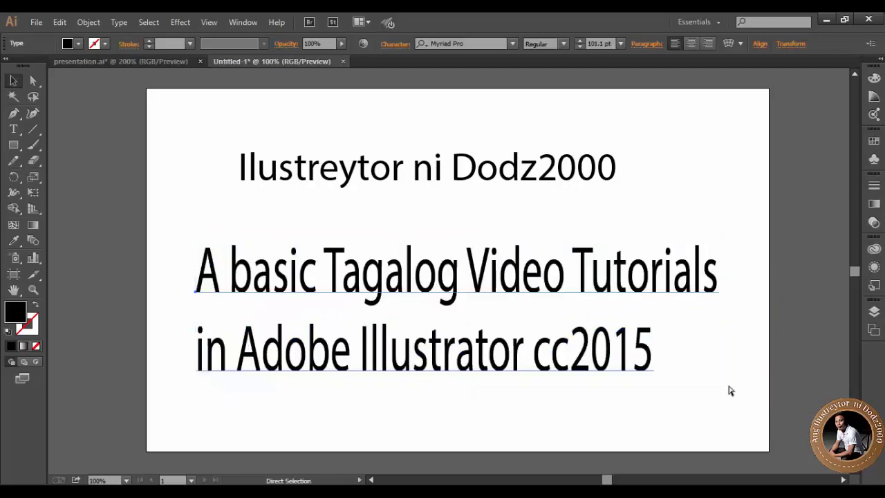
{"action": "key", "text": "ctrl+z"}
{"action": "key", "text": "ctrl+z"}
{"action": "key", "text": "ctrl+z"}
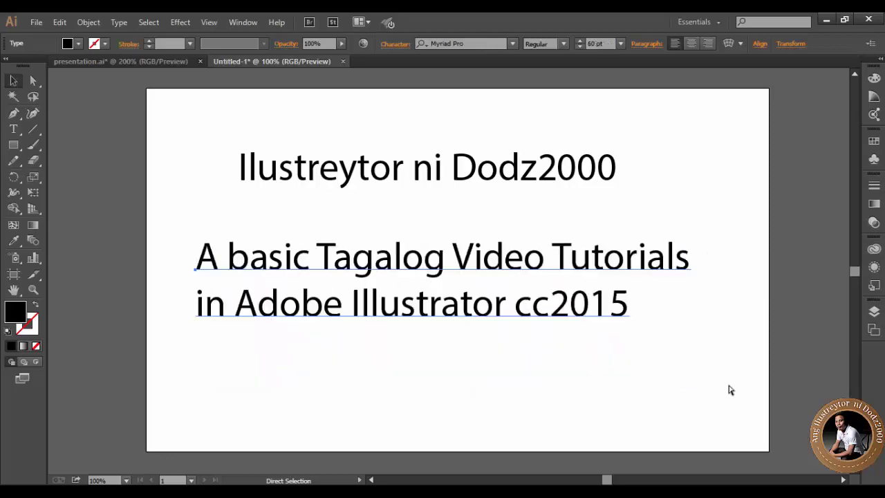